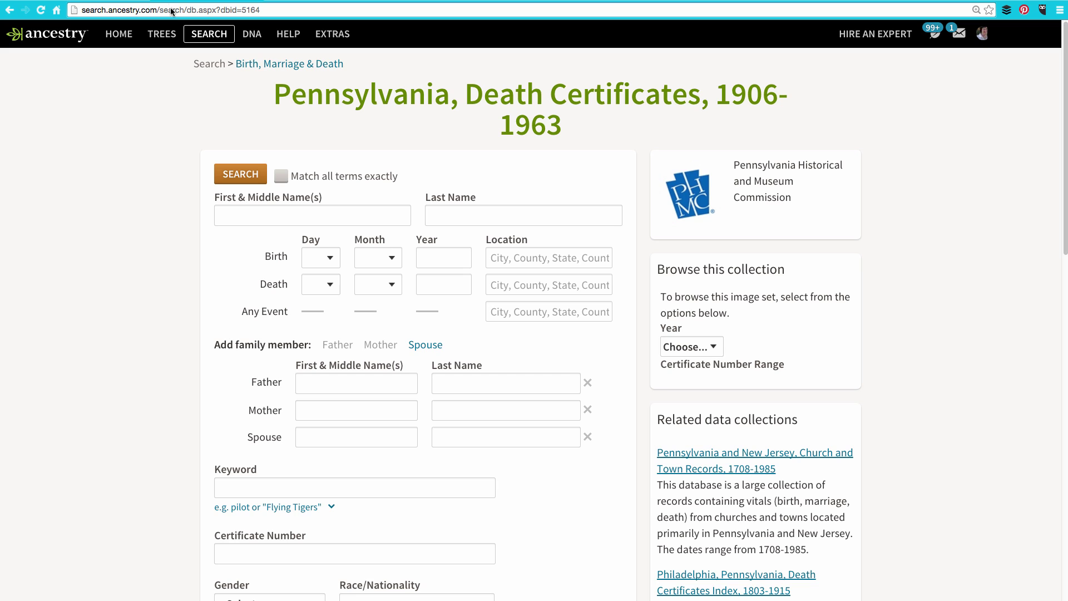
Select the web address of the Pennsylvania, Death Certificates, 1906-1963 collection page for copying
{"action": "left_click", "coordinate": [170, 9]}
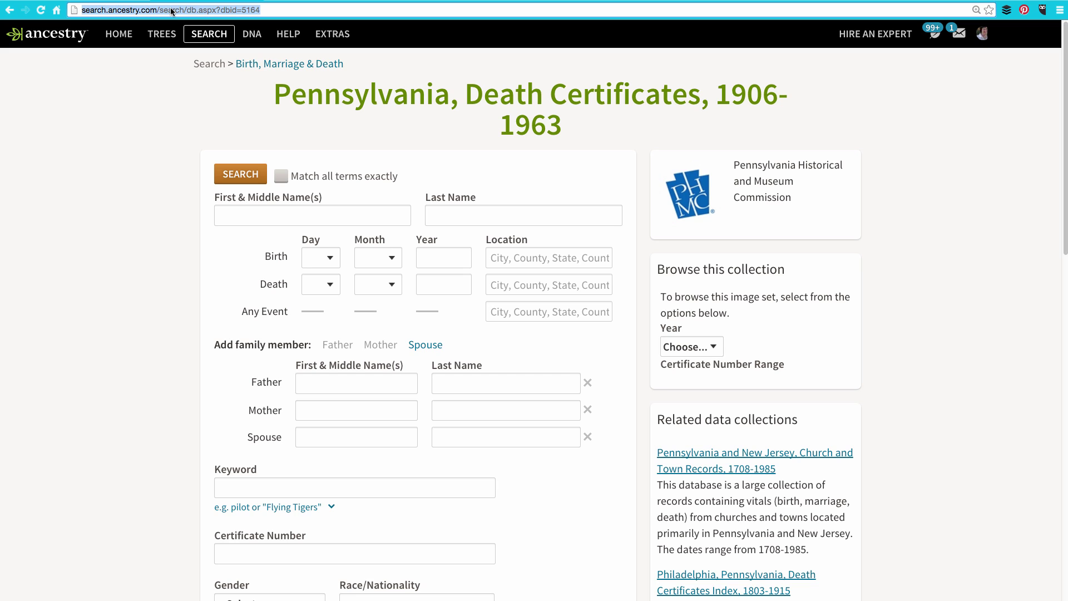
Back on the homepage, add a quick link with the pasted death certificates address, named 'Pennsylvania Death Certificates'
{"action": "left_click", "coordinate": [117, 35]}
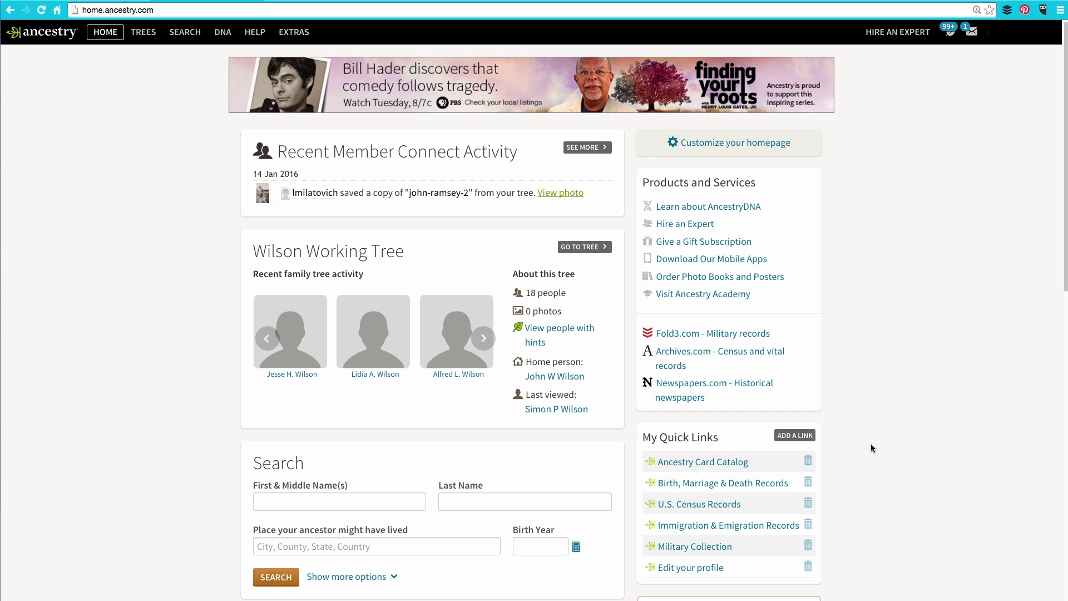
{"action": "left_click", "coordinate": [796, 436]}
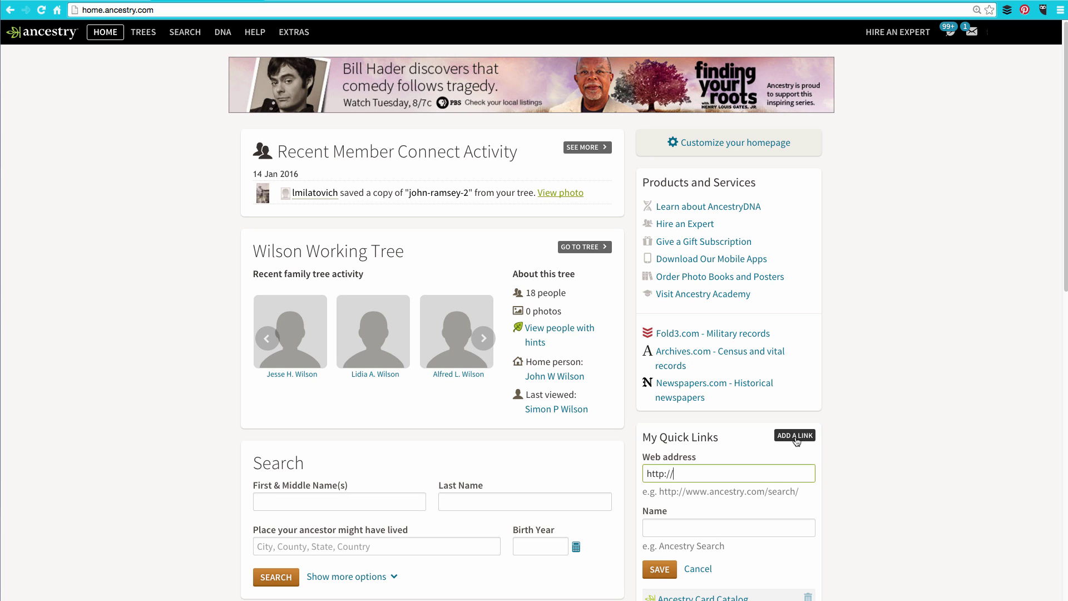
{"action": "key", "text": "BackSpace"}
{"action": "key", "text": "BackSpace"}
{"action": "key", "text": "BackSpace"}
{"action": "key", "text": "BackSpace"}
{"action": "key", "text": "BackSpace"}
{"action": "key", "text": "BackSpace"}
{"action": "key", "text": "BackSpace"}
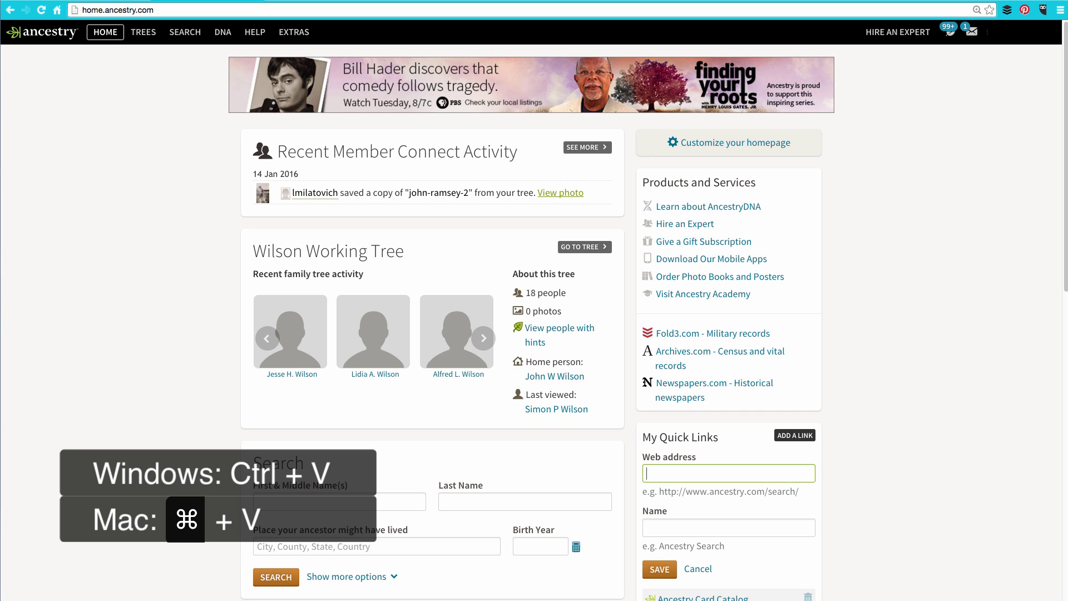
{"action": "key", "text": "ctrl+v"}
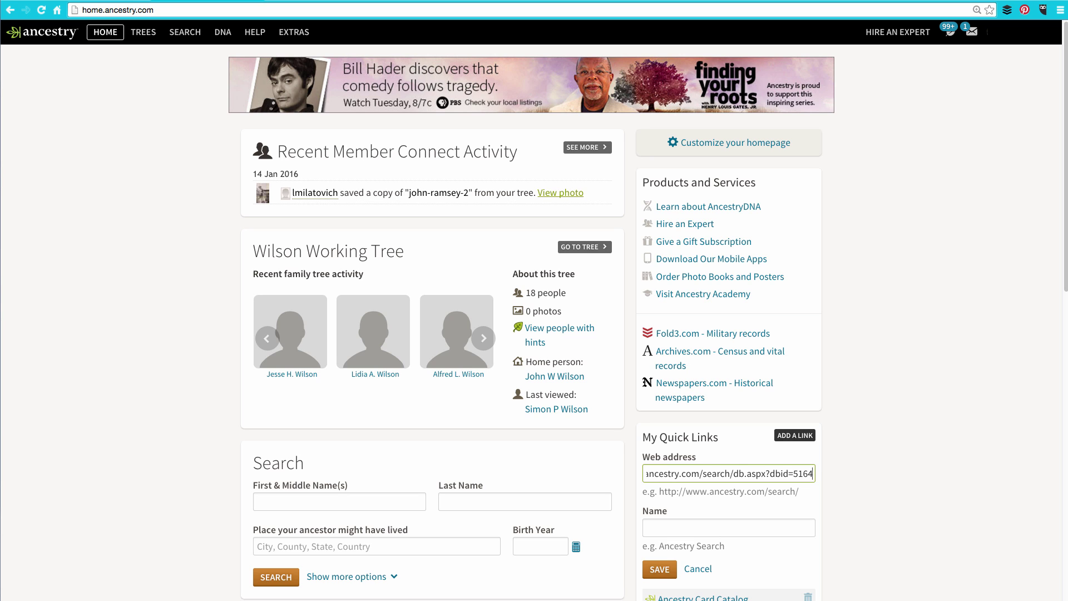
{"action": "left_click", "coordinate": [692, 528]}
{"action": "type", "text": "Pennsy"}
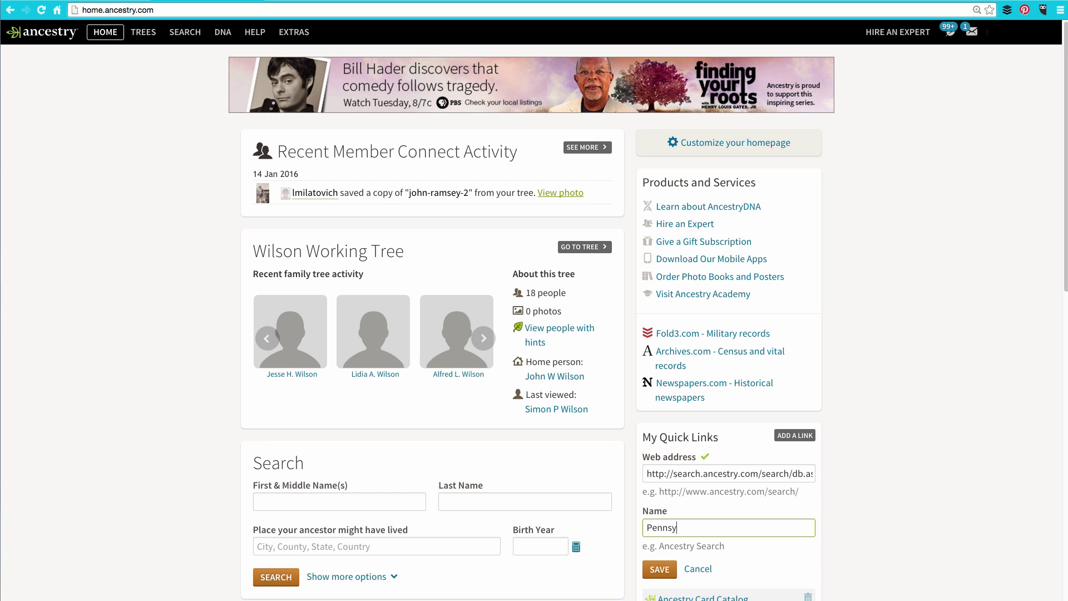
{"action": "type", "text": "lvania Death Certificates"}
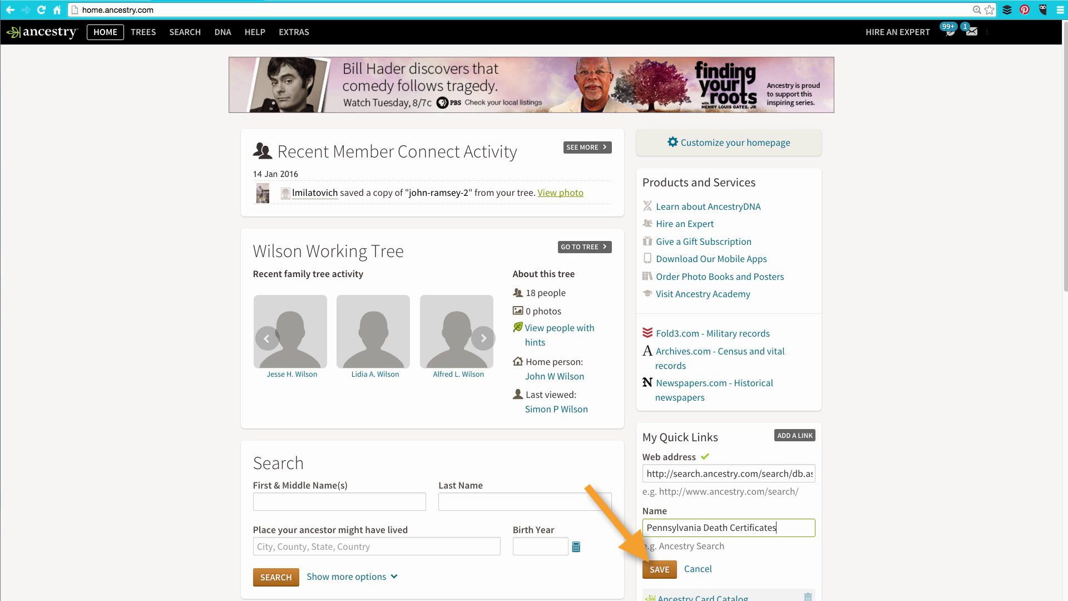
Save the 'Pennsylvania Death Certificates' quick link and scroll down to see it listed
{"action": "left_click", "coordinate": [660, 569]}
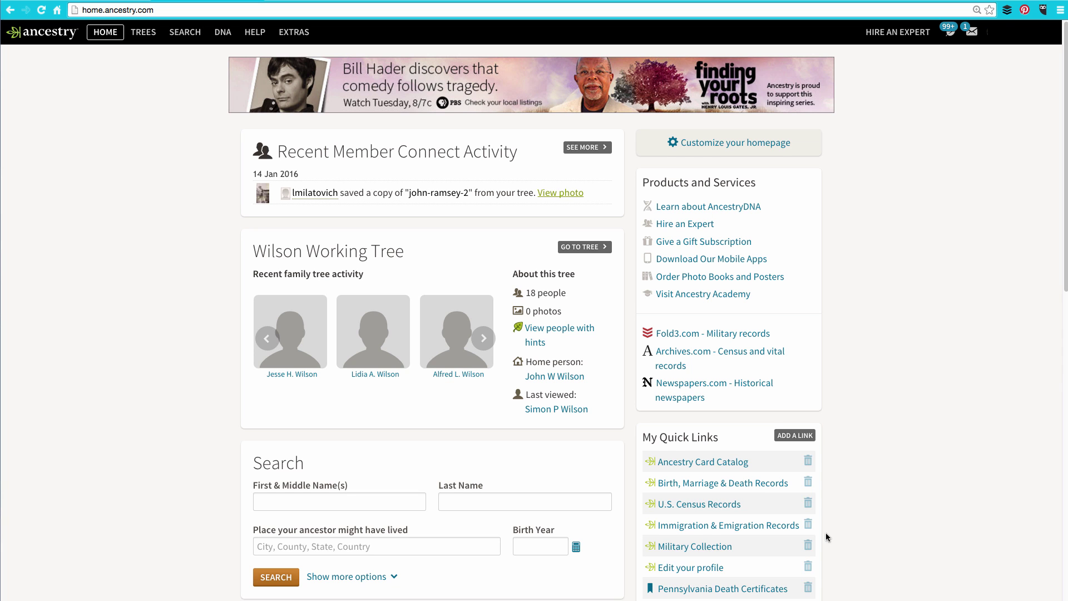
{"action": "scroll", "coordinate": [839, 536], "scroll_direction": "down", "scroll_amount": 2}
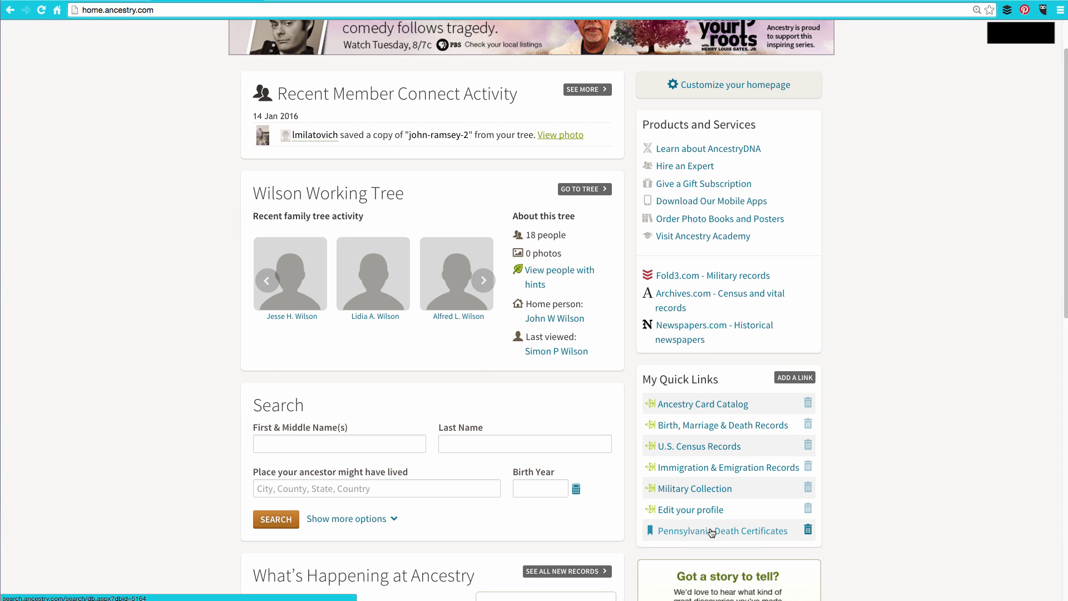
Test the new Pennsylvania link, then select the indgensoc.org homepage address for copying
{"action": "left_click", "coordinate": [711, 532]}
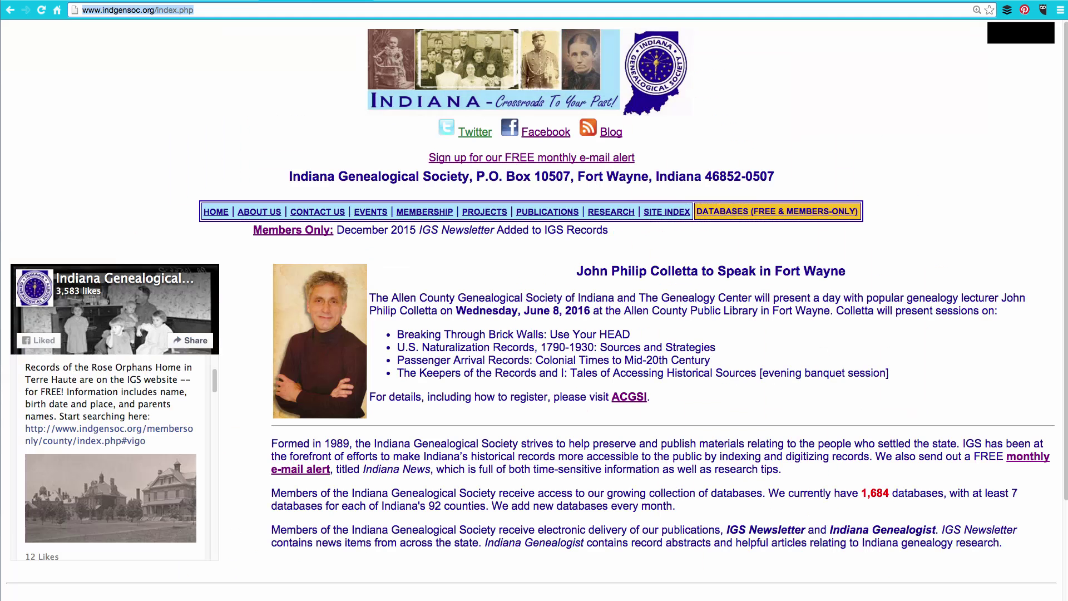
{"action": "left_click", "coordinate": [193, 59]}
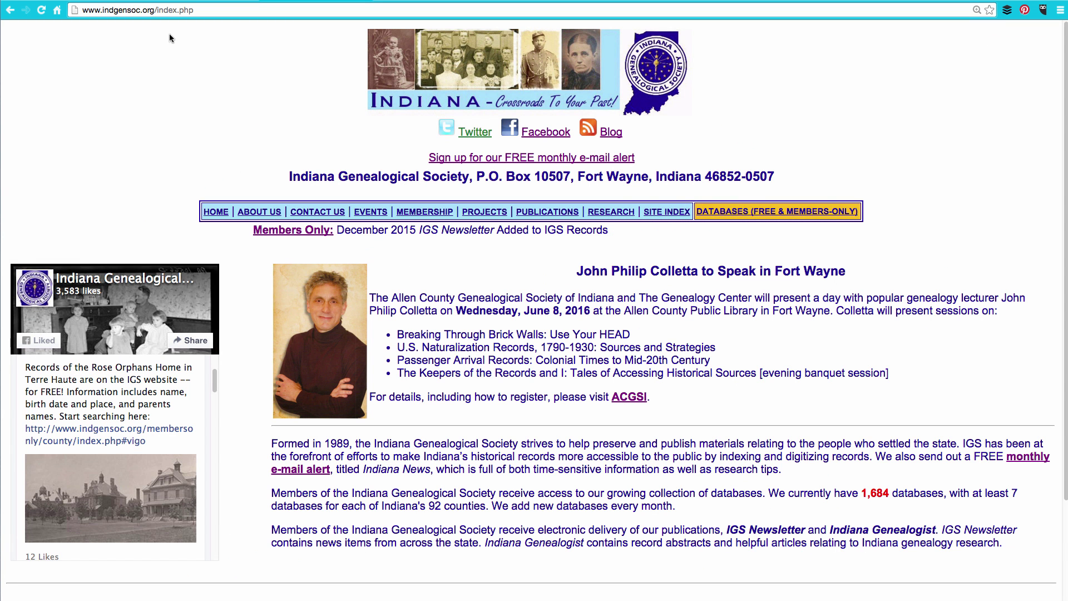
{"action": "left_click", "coordinate": [150, 10]}
{"action": "key", "text": "super+c"}
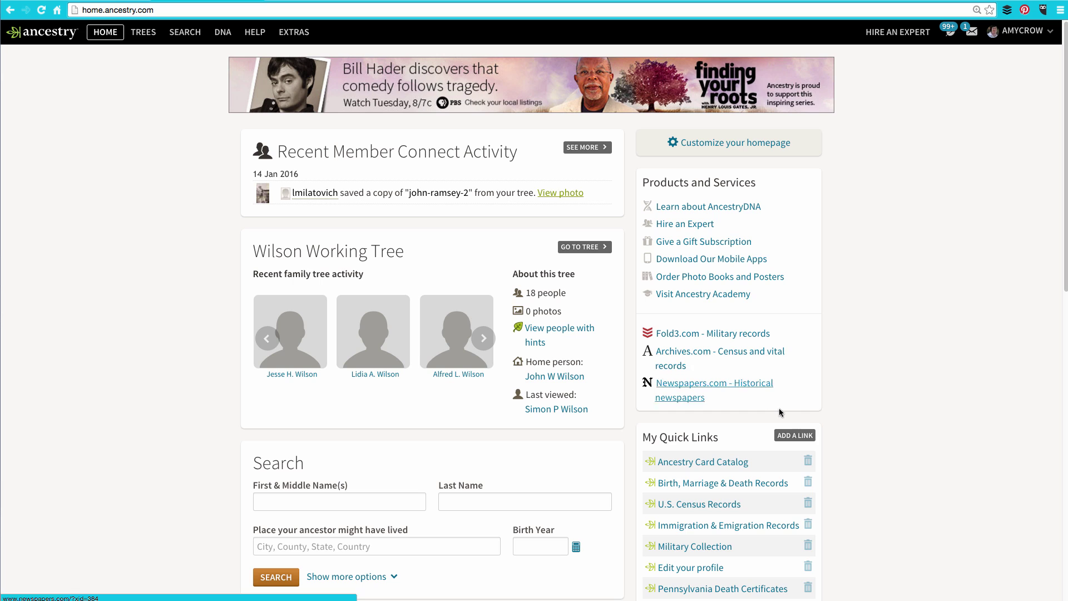
{"action": "left_click", "coordinate": [795, 437]}
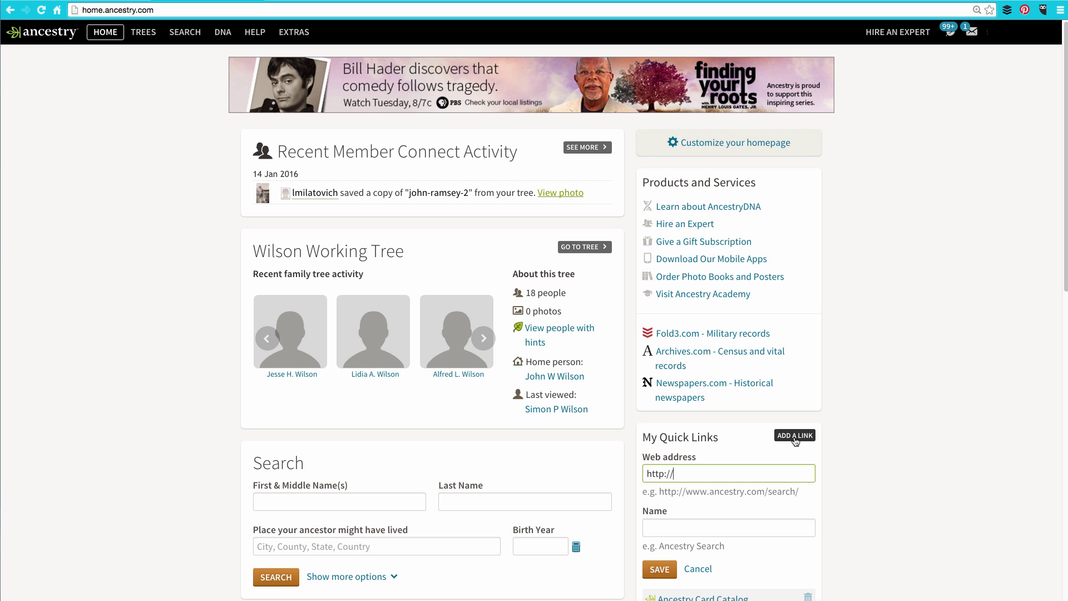
{"action": "key", "text": "BackSpace"}
{"action": "key", "text": "BackSpace"}
{"action": "key", "text": "BackSpace"}
{"action": "key", "text": "BackSpace"}
{"action": "key", "text": "BackSpace"}
{"action": "key", "text": "BackSpace"}
{"action": "key", "text": "BackSpace"}
{"action": "key", "text": "super+v"}
{"action": "key", "text": "Tab"}
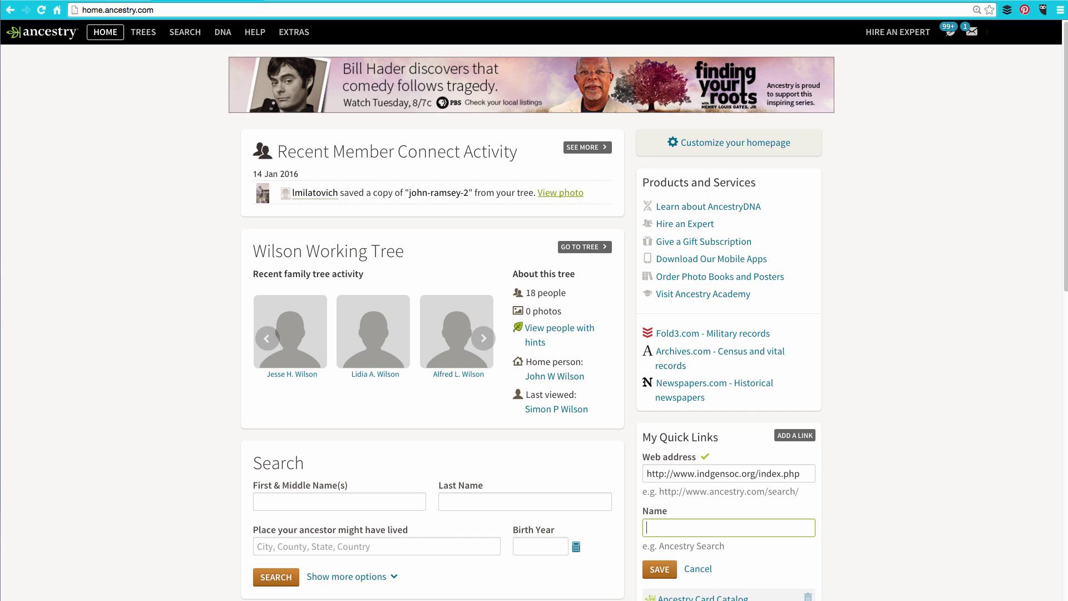
{"action": "type", "text": "Indiana Genealogical Society"}
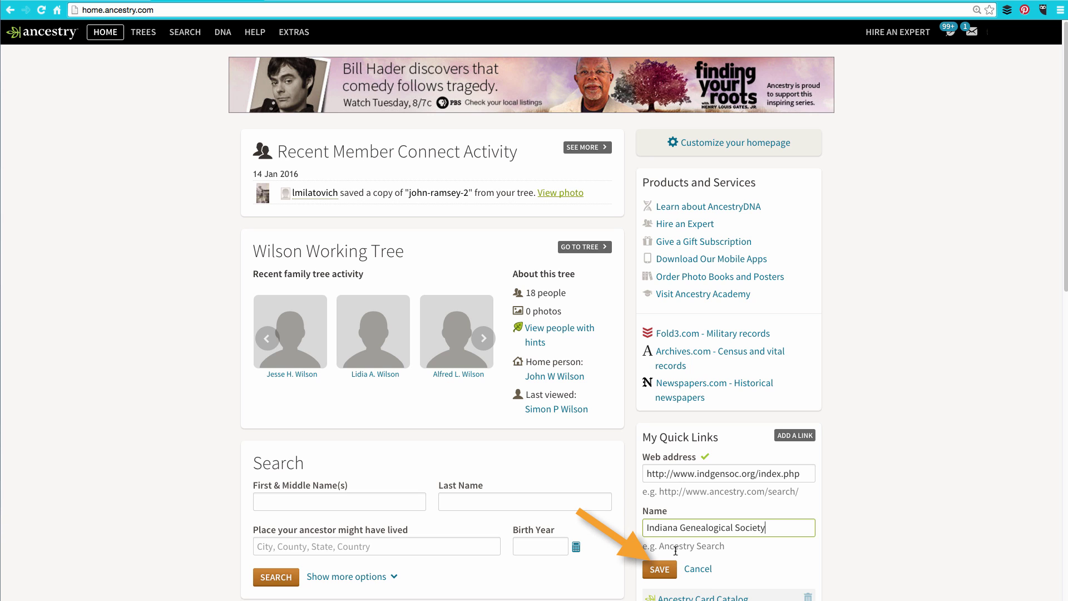
Save the 'Indiana Genealogical Society' link and confirm it appears below Pennsylvania Death Certificates
{"action": "left_click", "coordinate": [660, 569]}
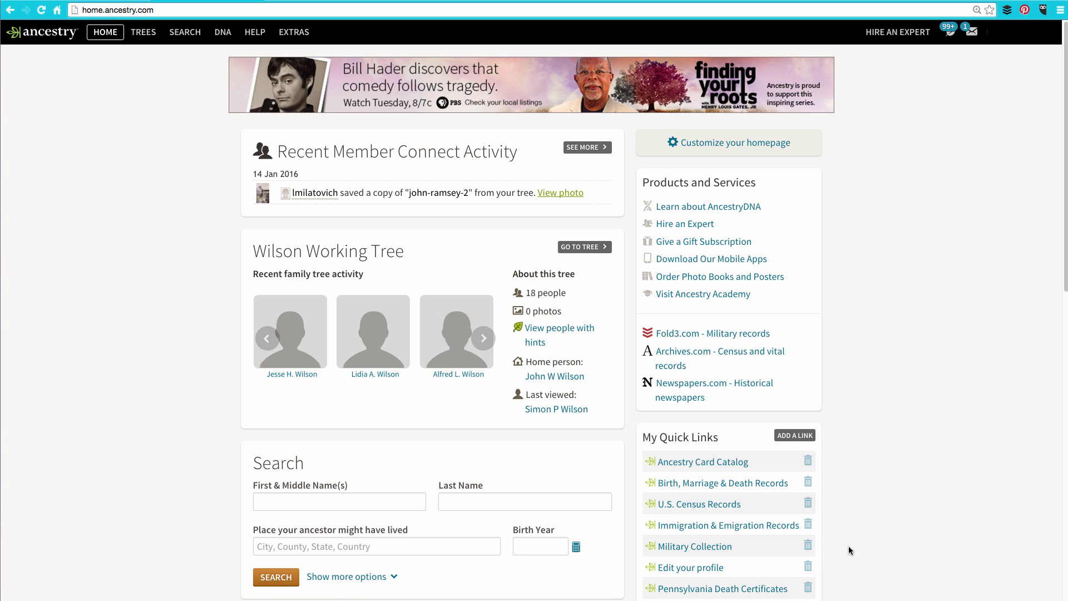
{"action": "scroll", "coordinate": [848, 547], "scroll_direction": "down", "scroll_amount": 3}
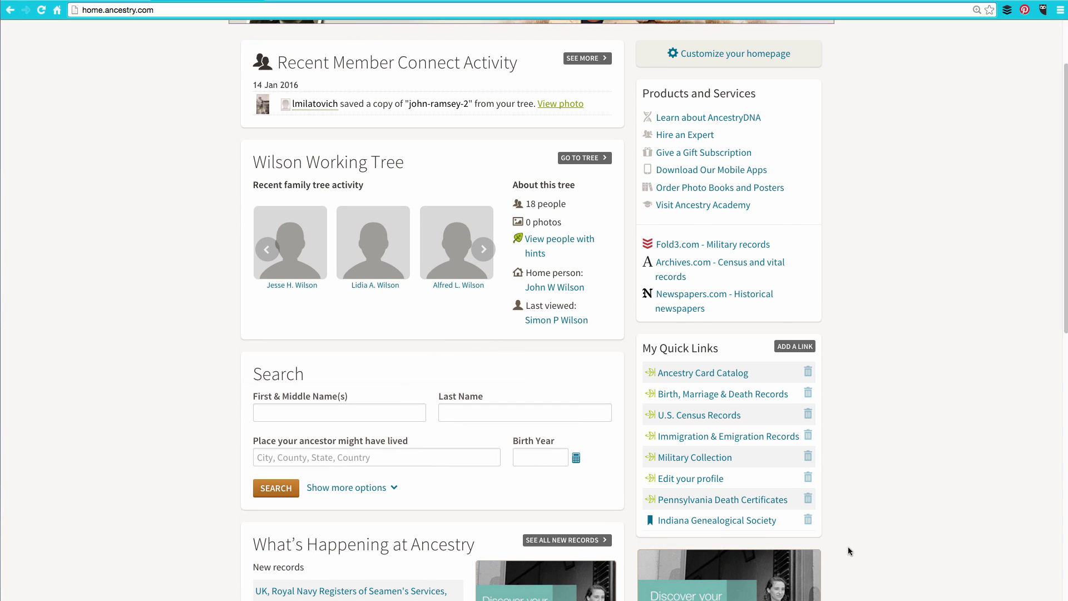
{"action": "scroll", "coordinate": [848, 550], "scroll_direction": "down", "scroll_amount": 1}
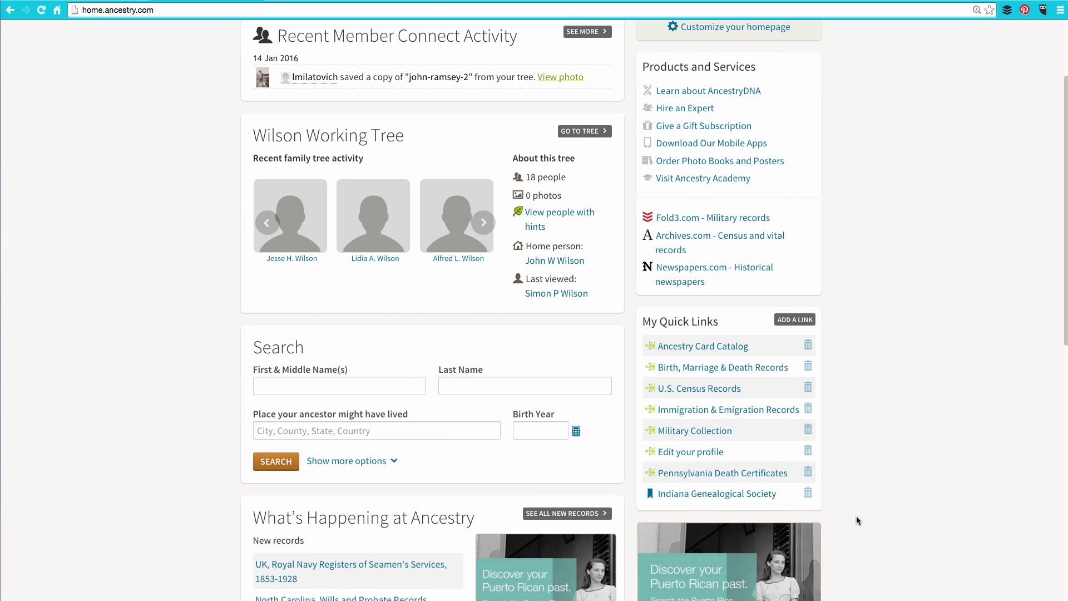